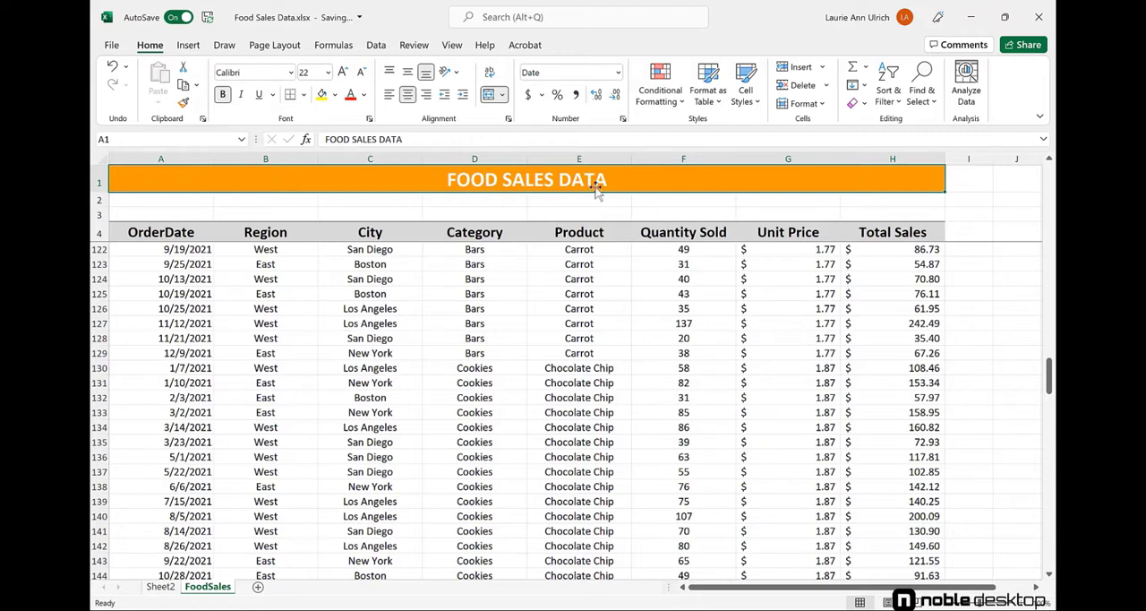
Examine the Product and Category columns of the food sales data, including the rows further down the list.
left_click(579, 159)
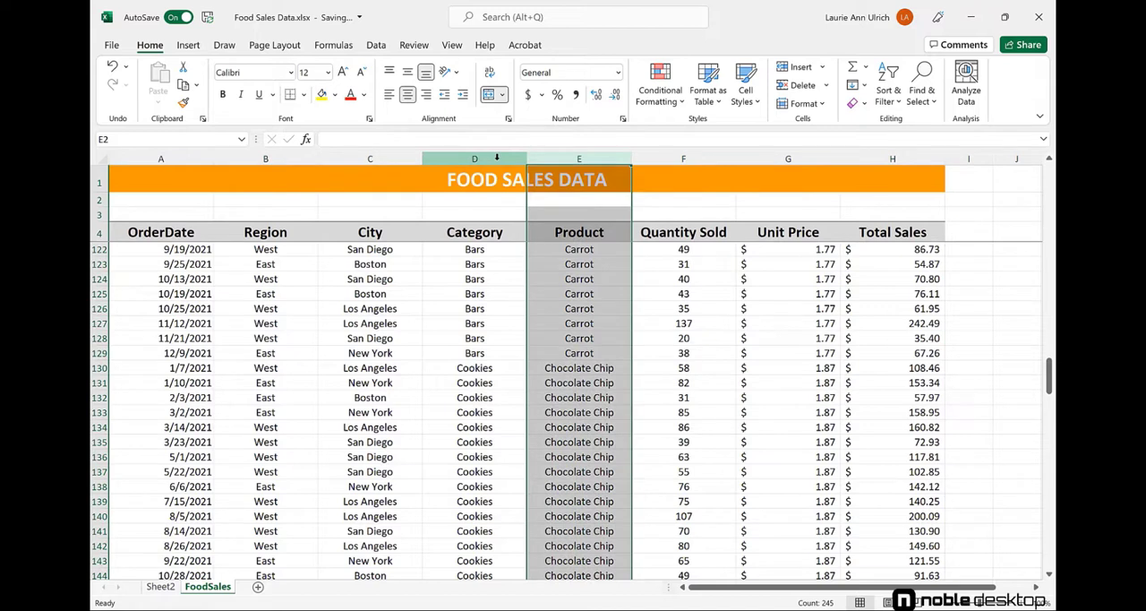
left_click(497, 158)
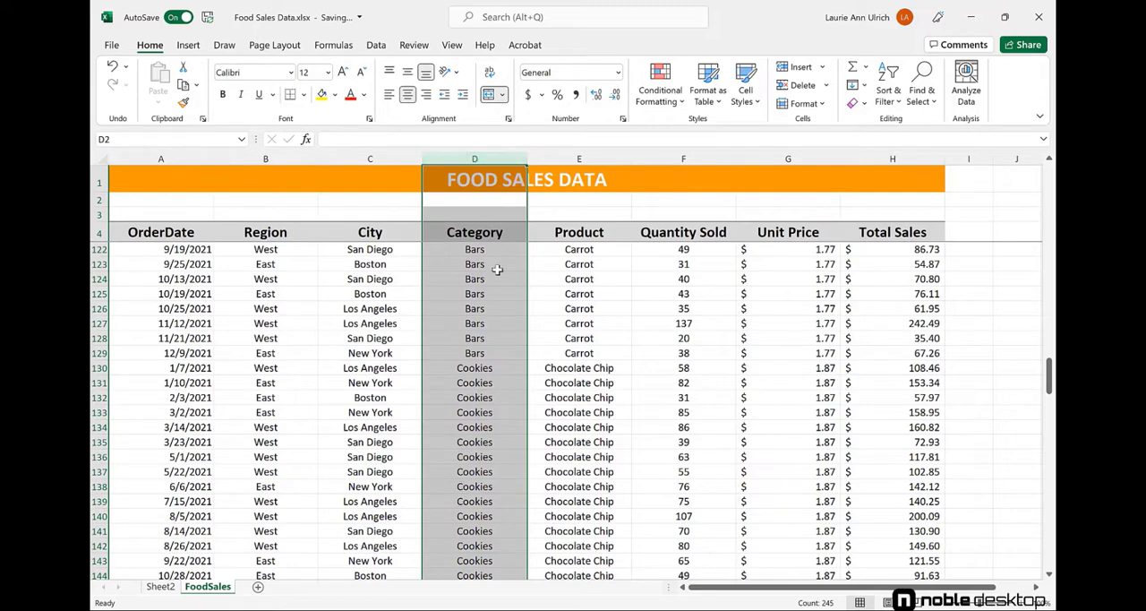
scroll(512, 339, "down", 3)
scroll(513, 339, "down", 10)
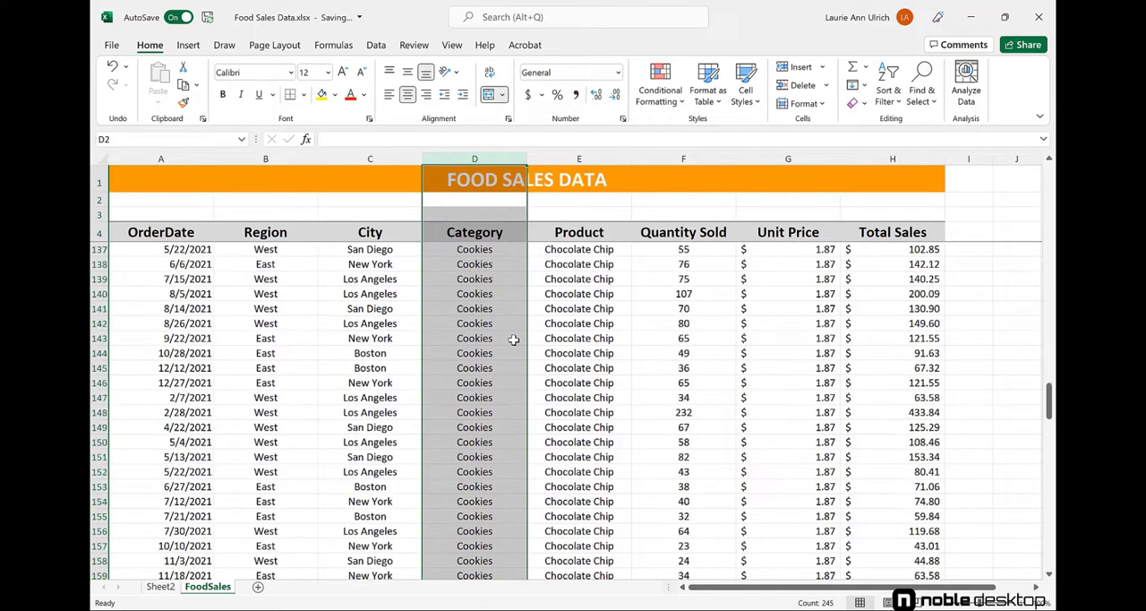
scroll(513, 340, "down", 11)
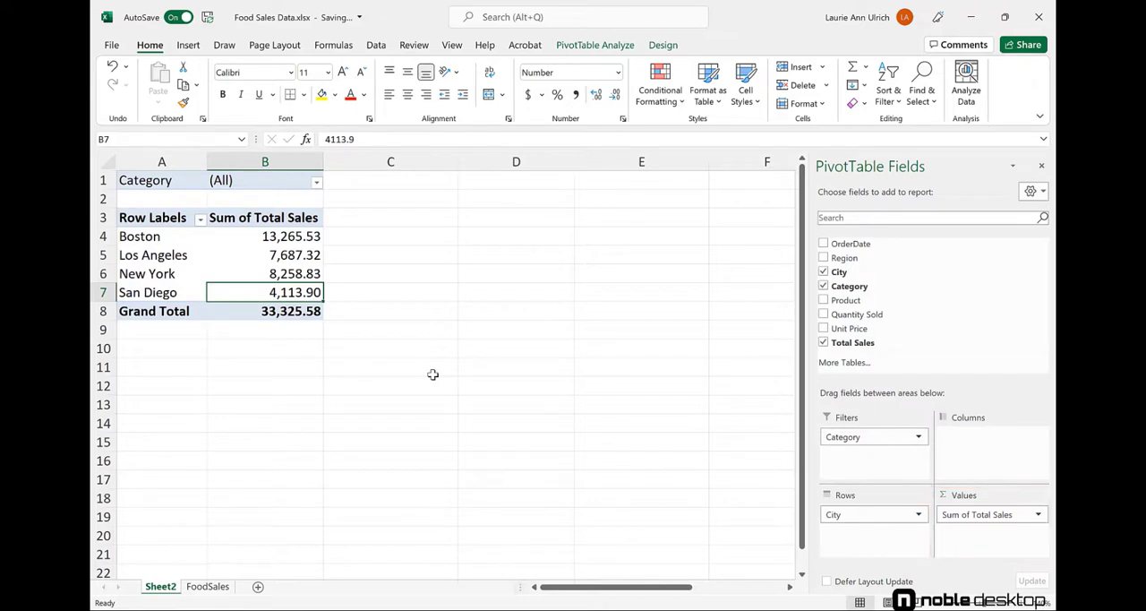
Format the Sum of Total Sales value field as Currency with two decimal places and the $ symbol.
left_click(1039, 516)
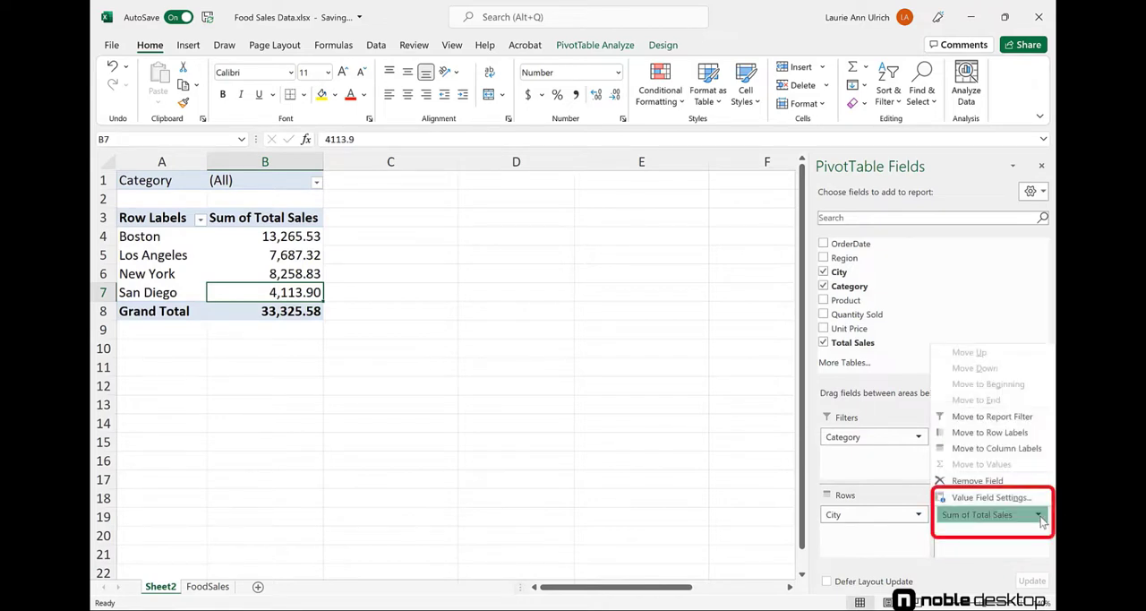
left_click(1015, 498)
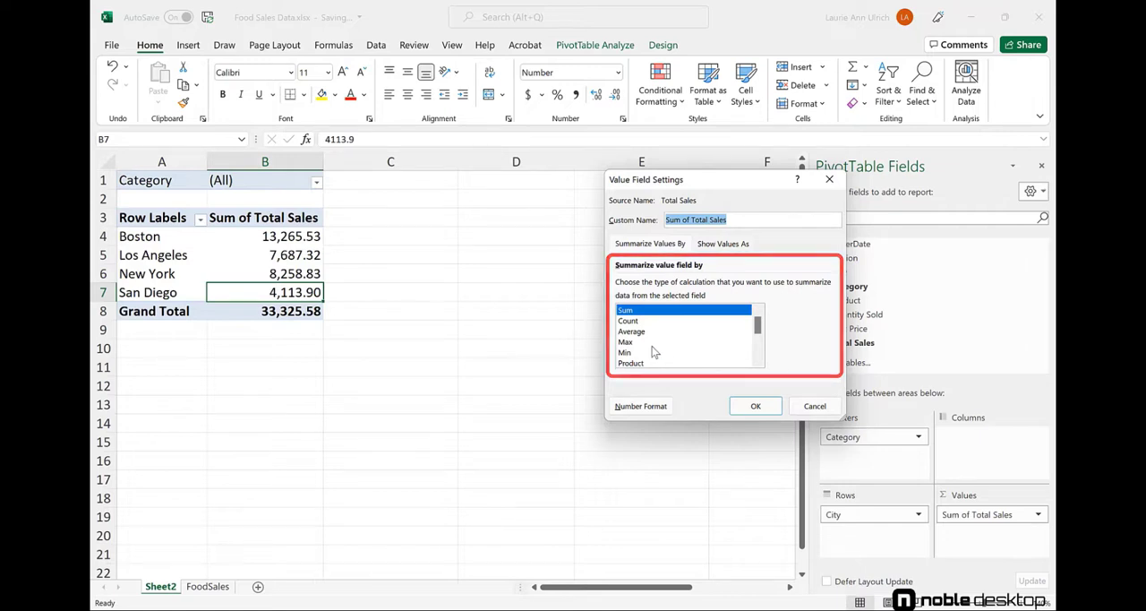
left_click(640, 409)
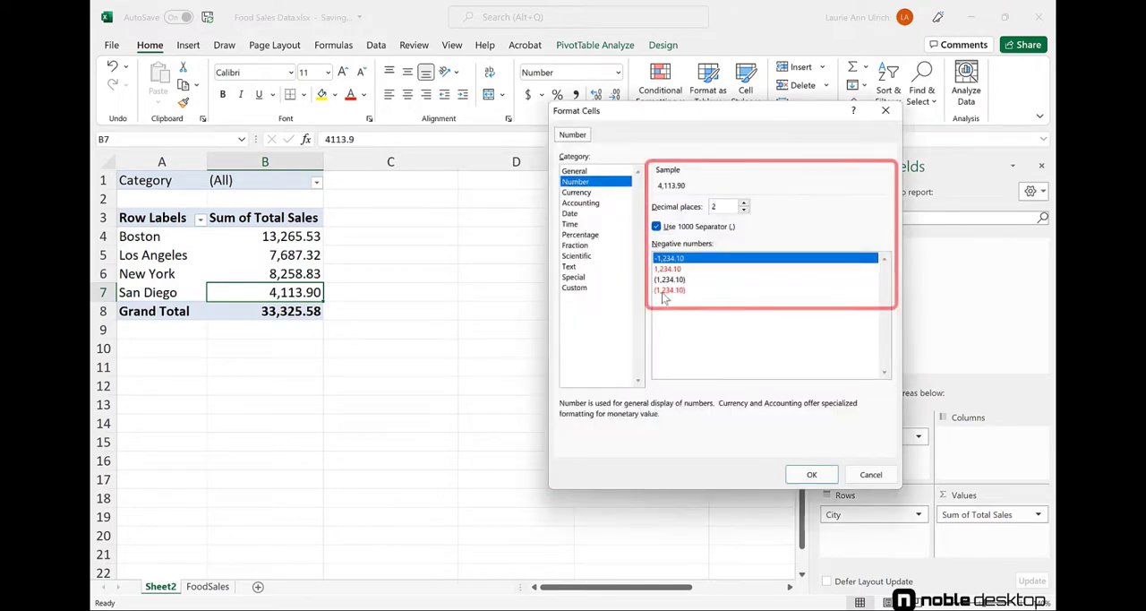
left_click(591, 193)
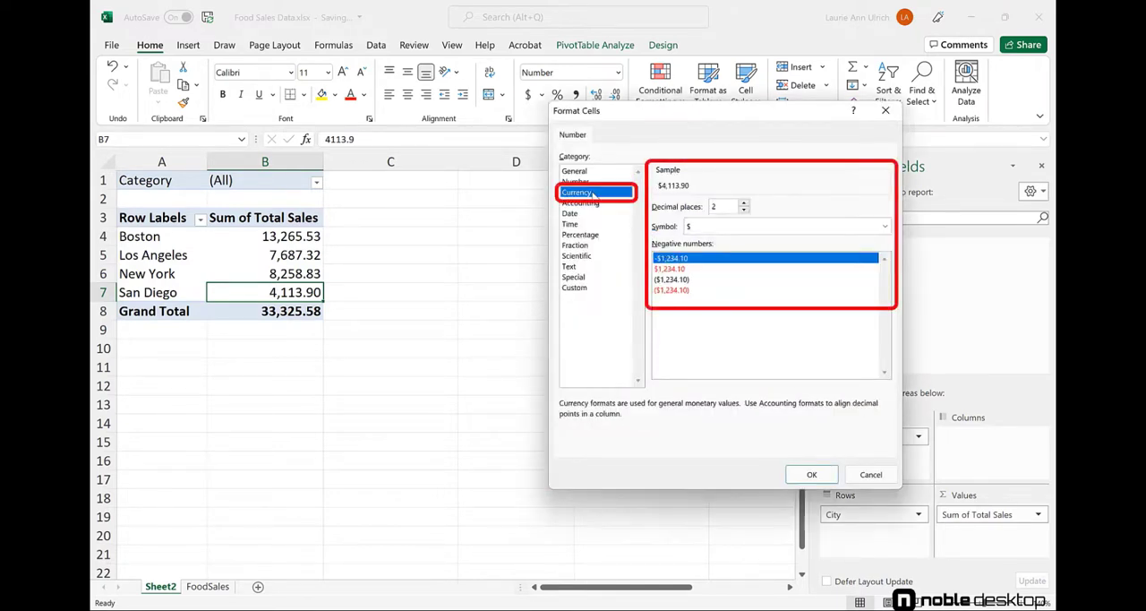
left_click(811, 474)
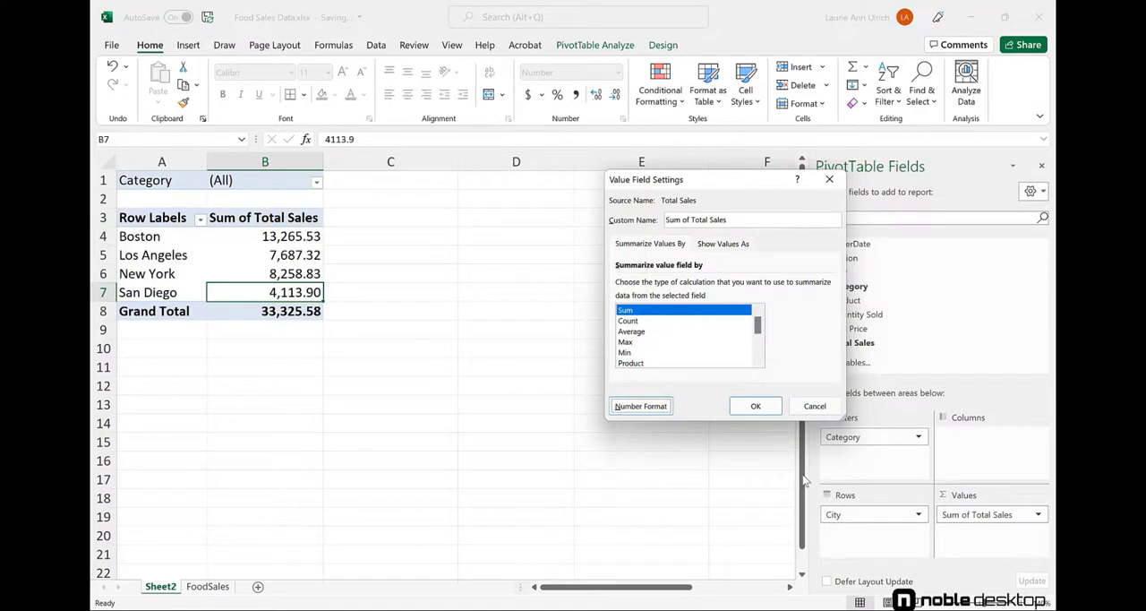
left_click(757, 407)
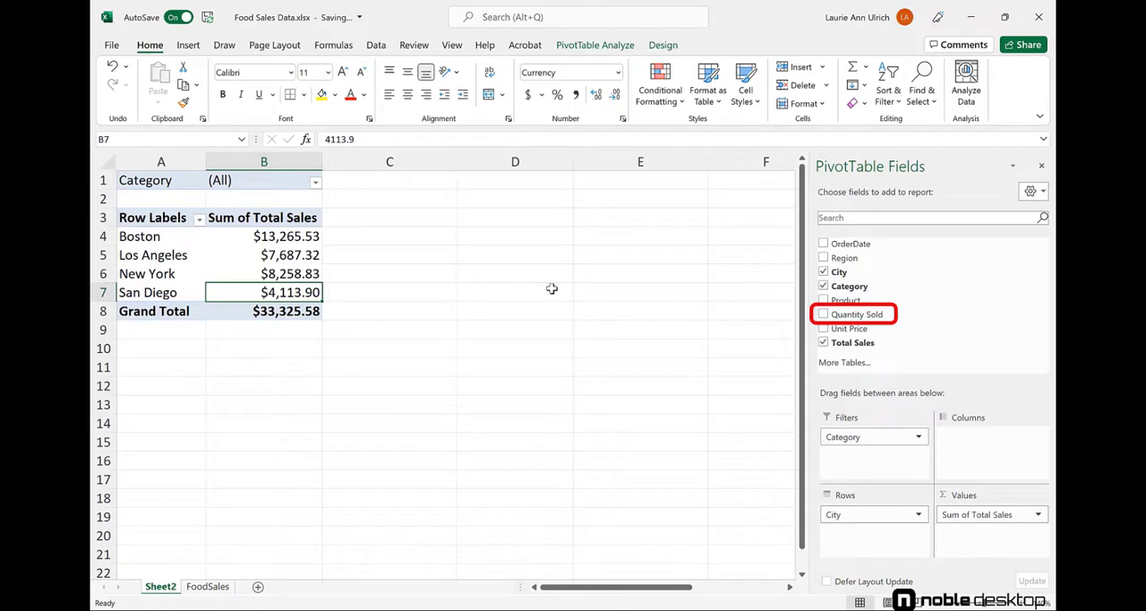
Add Quantity Sold to the pivot table's values and move Category from the filters to the rows, above City.
mouse_move(862, 316)
left_mouse_down()
mouse_move(936, 360)
mouse_move(981, 443)
mouse_move(997, 548)
left_mouse_up()
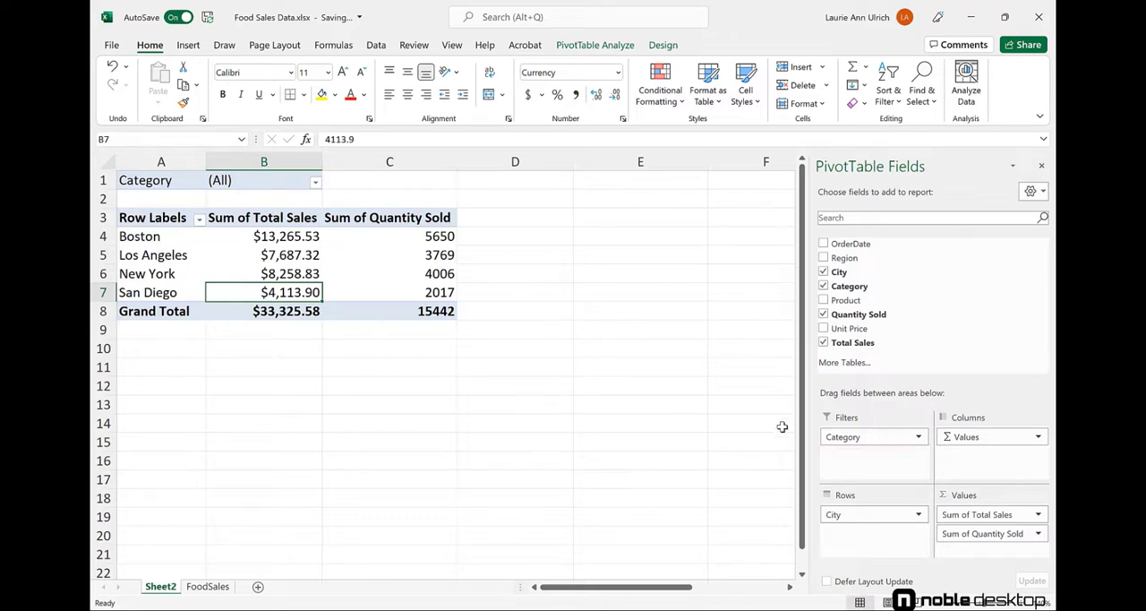
mouse_move(842, 436)
left_mouse_down()
mouse_move(872, 481)
mouse_move(870, 521)
left_mouse_up()
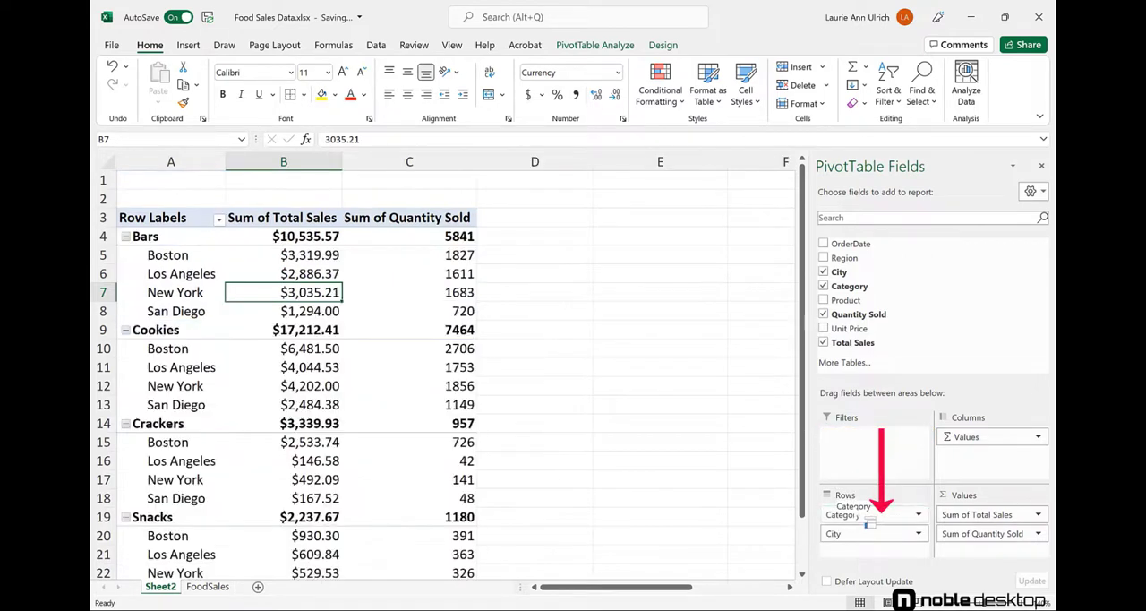
left_click(938, 606)
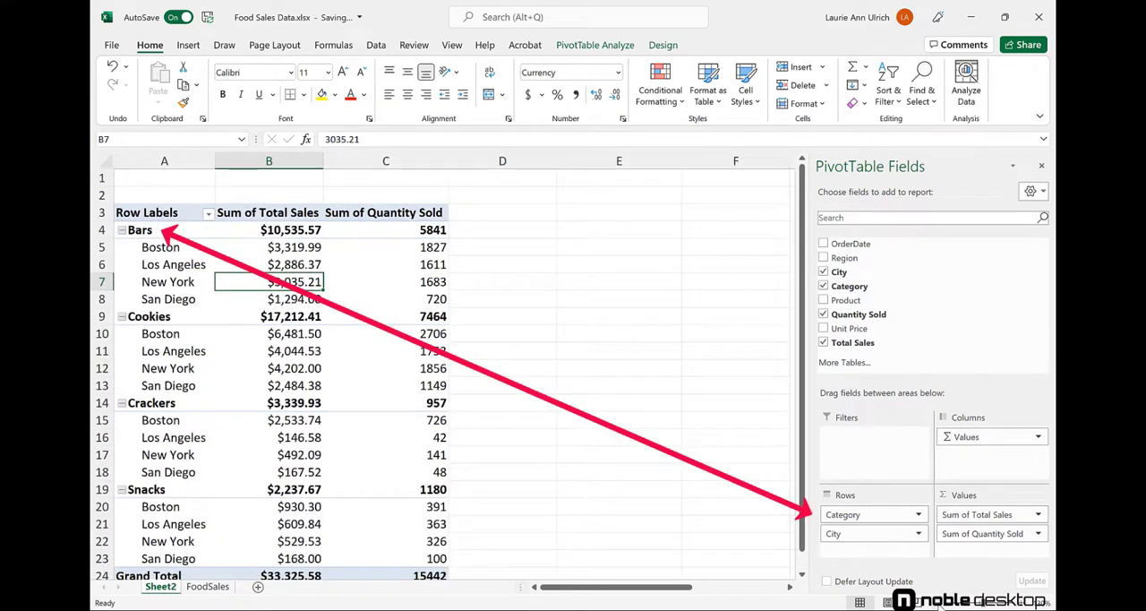
left_click(939, 605)
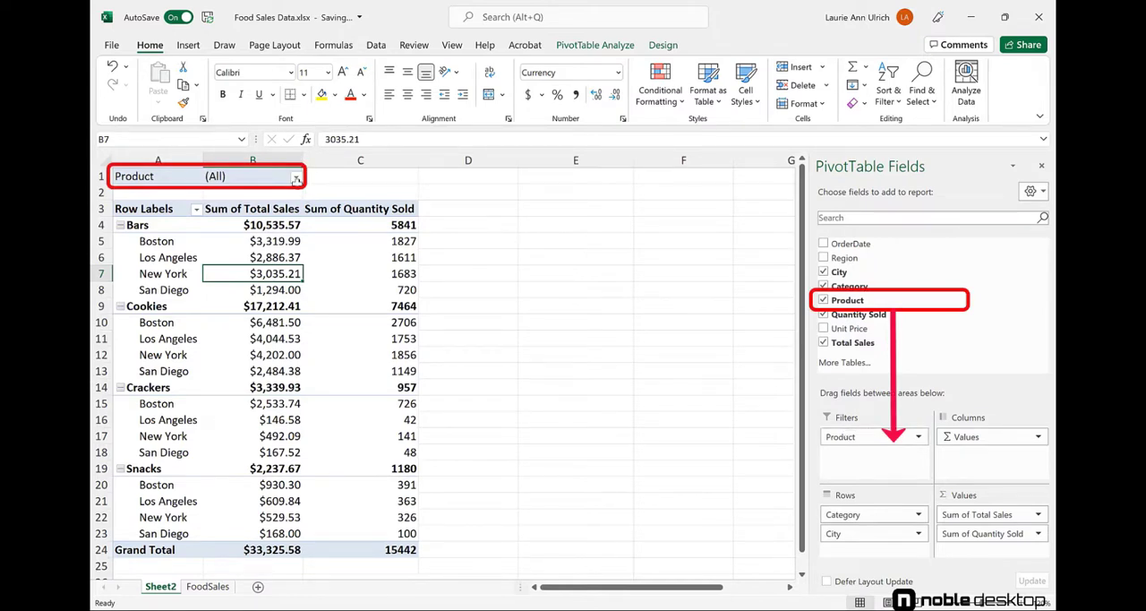
Move Product from the pivot table's filters to its rows, between Category and City.
left_click(296, 179)
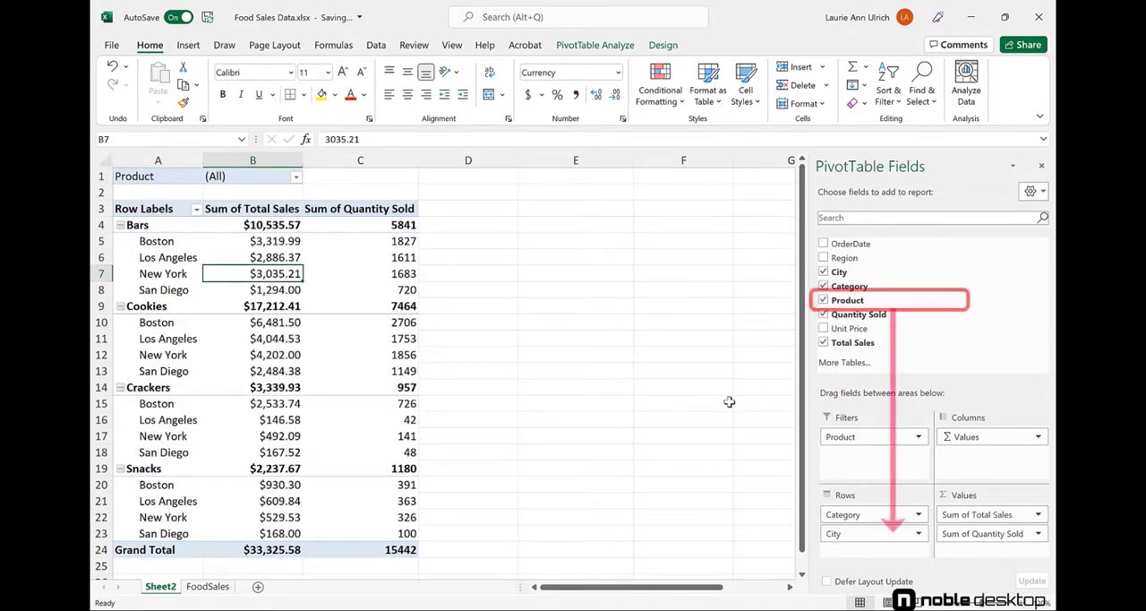
mouse_move(885, 436)
left_mouse_down()
mouse_move(901, 504)
mouse_move(887, 529)
left_mouse_up()
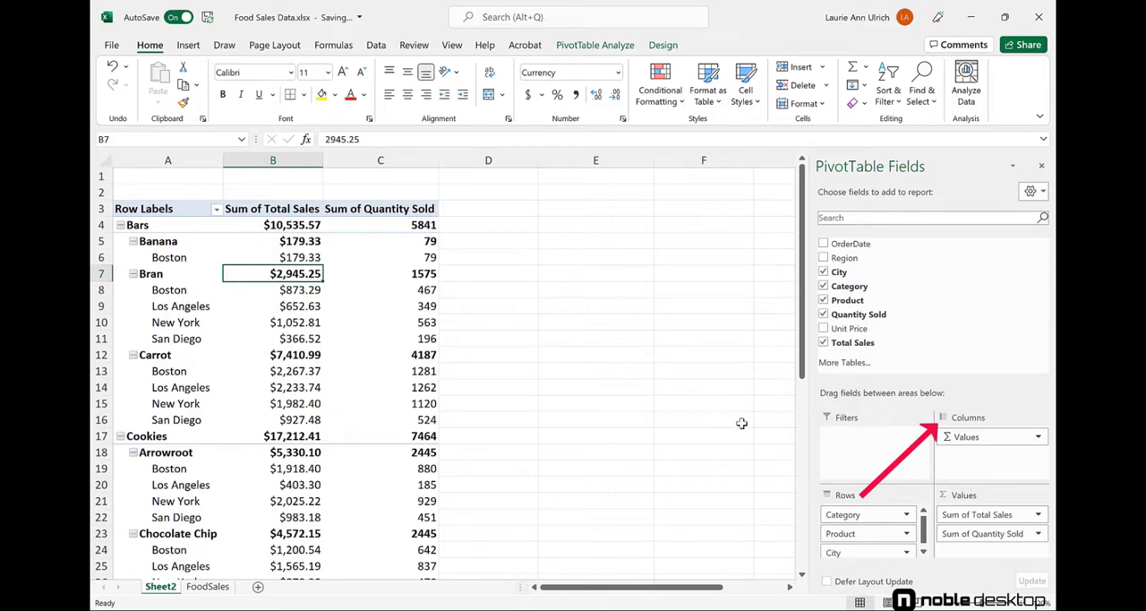
Move Product to the columns to review the layout across to the total columns, and return it to the rows between Category and City.
left_click_drag(870, 533, 989, 466)
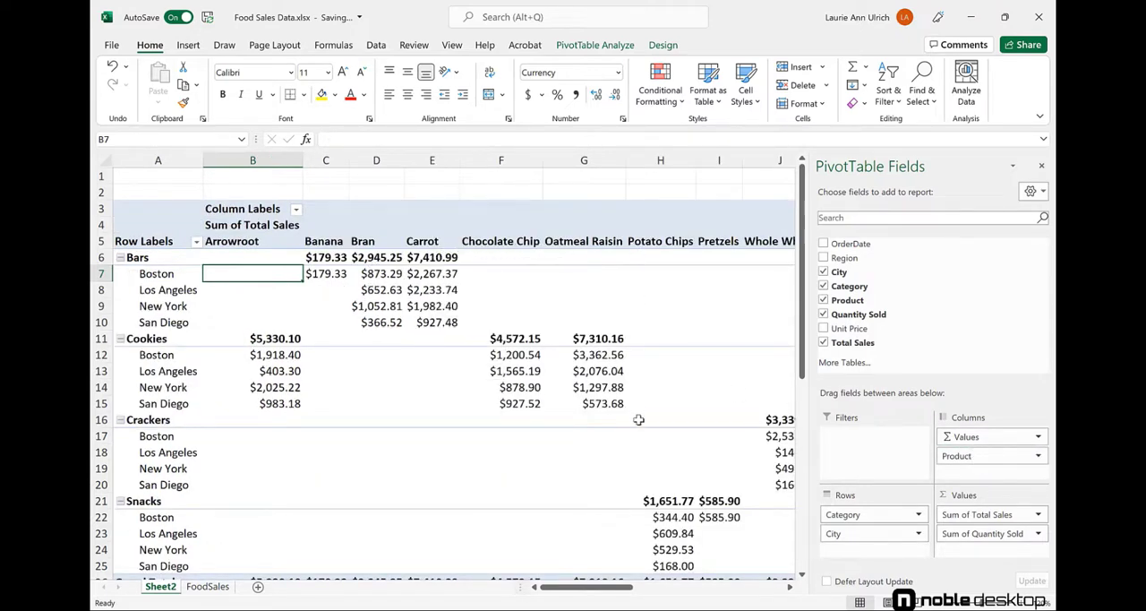
left_click(790, 587)
left_click(790, 587)
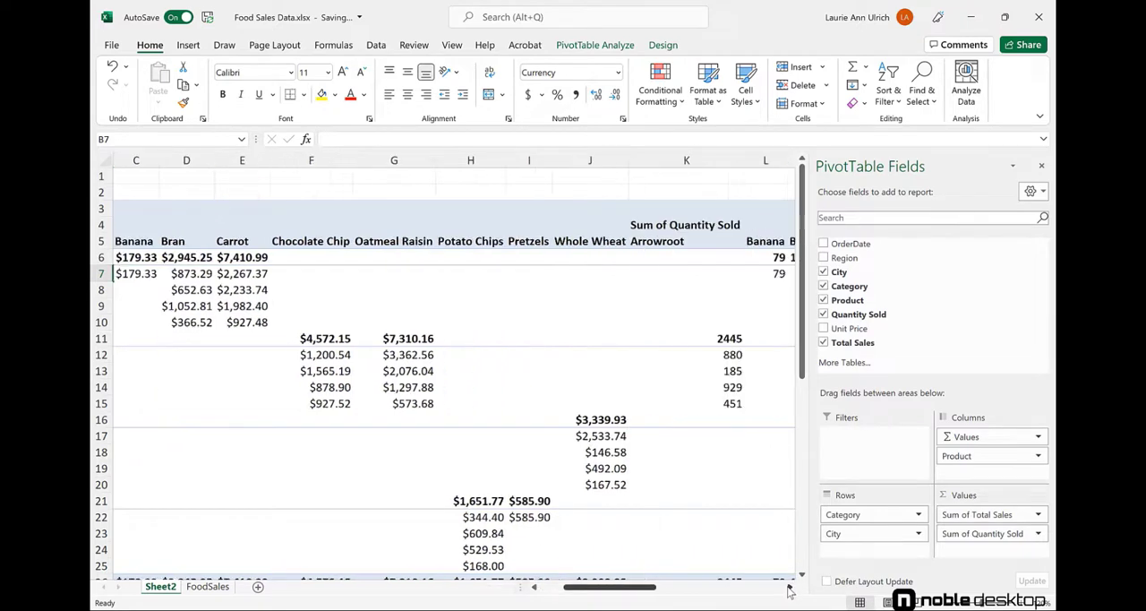
left_click(790, 588)
left_click(790, 587)
left_click(789, 587)
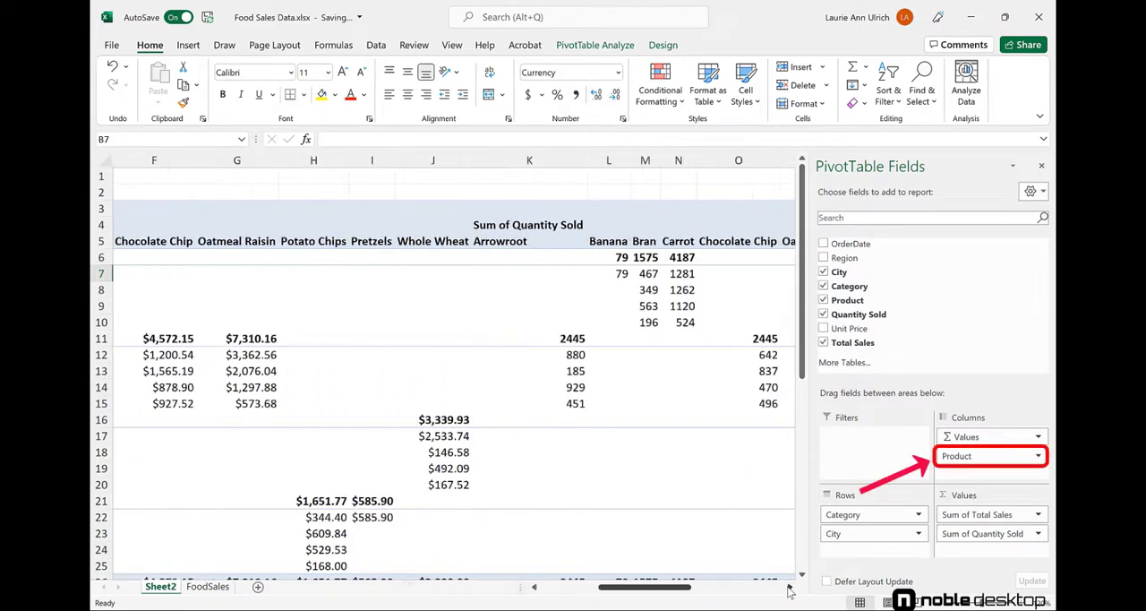
left_click(789, 587)
left_click(789, 588)
left_click(790, 588)
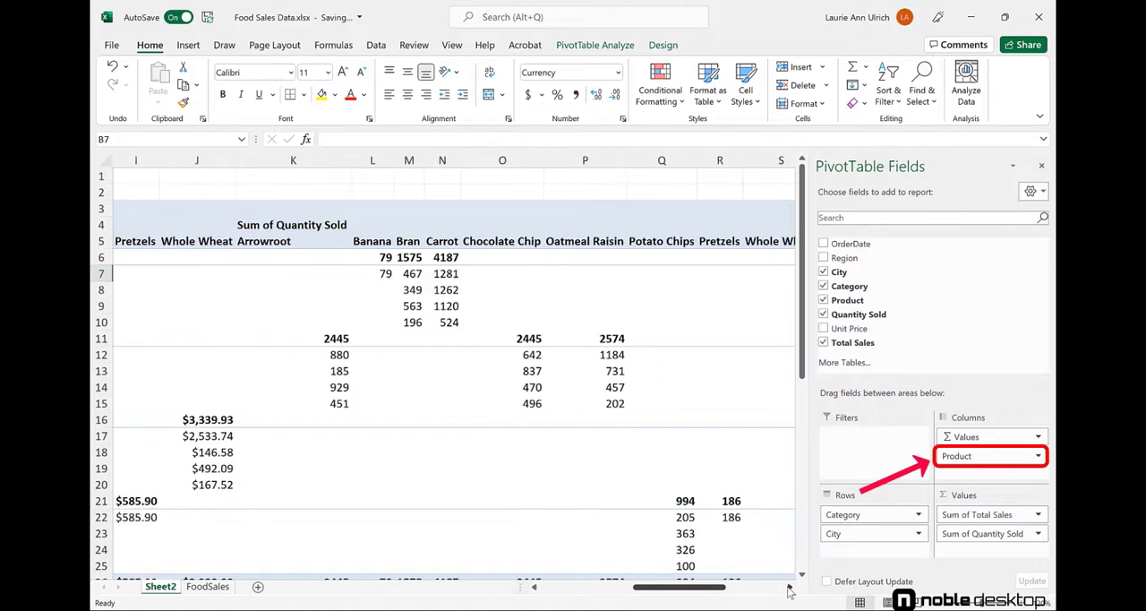
left_click(790, 588)
left_click(790, 587)
left_click(790, 588)
left_click(790, 587)
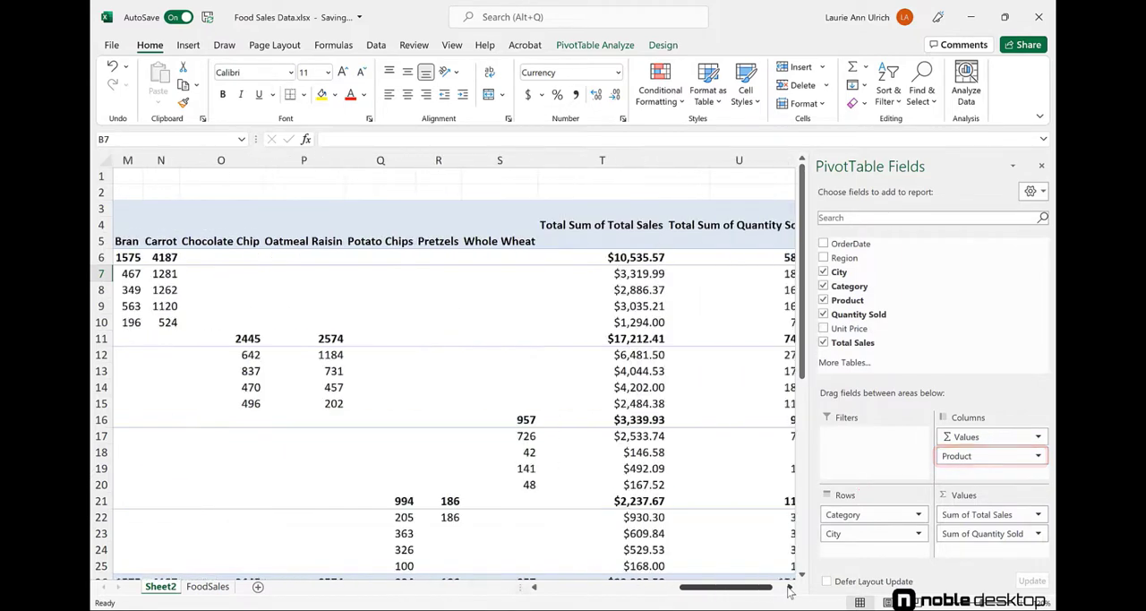
left_click(789, 588)
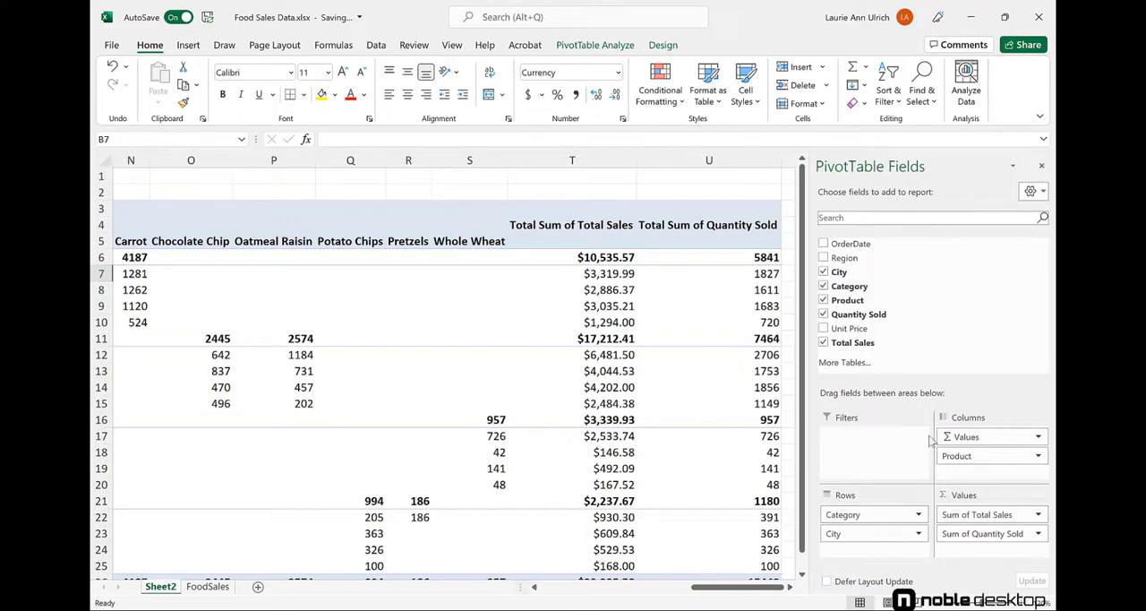
left_click_drag(972, 456, 882, 534)
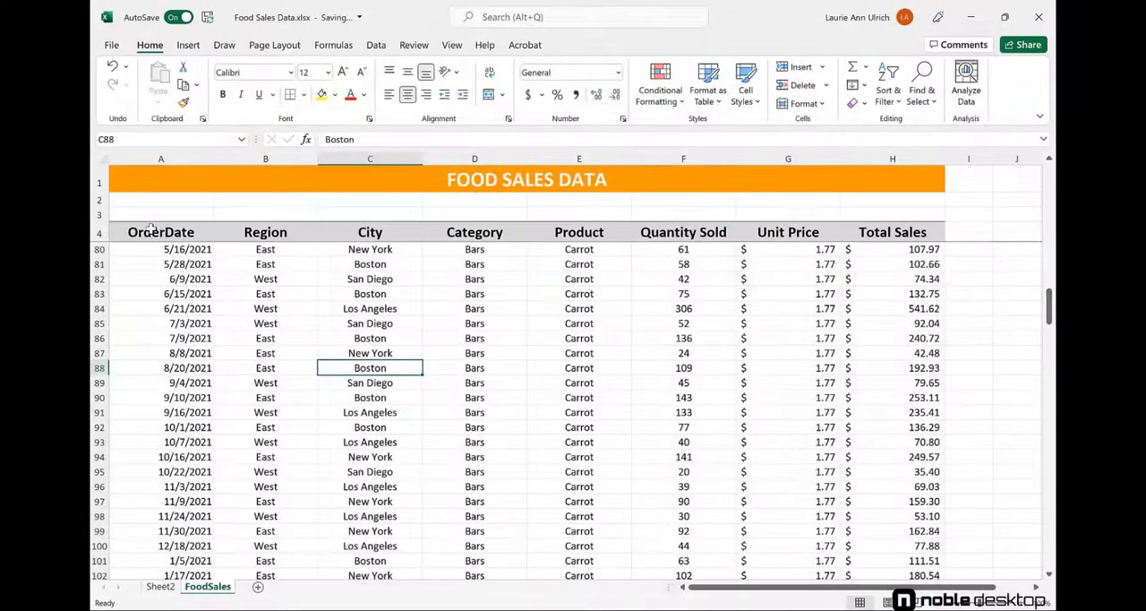
Refresh all data sources in the workbook so the pivot table uses the latest food sales data.
left_click(152, 230)
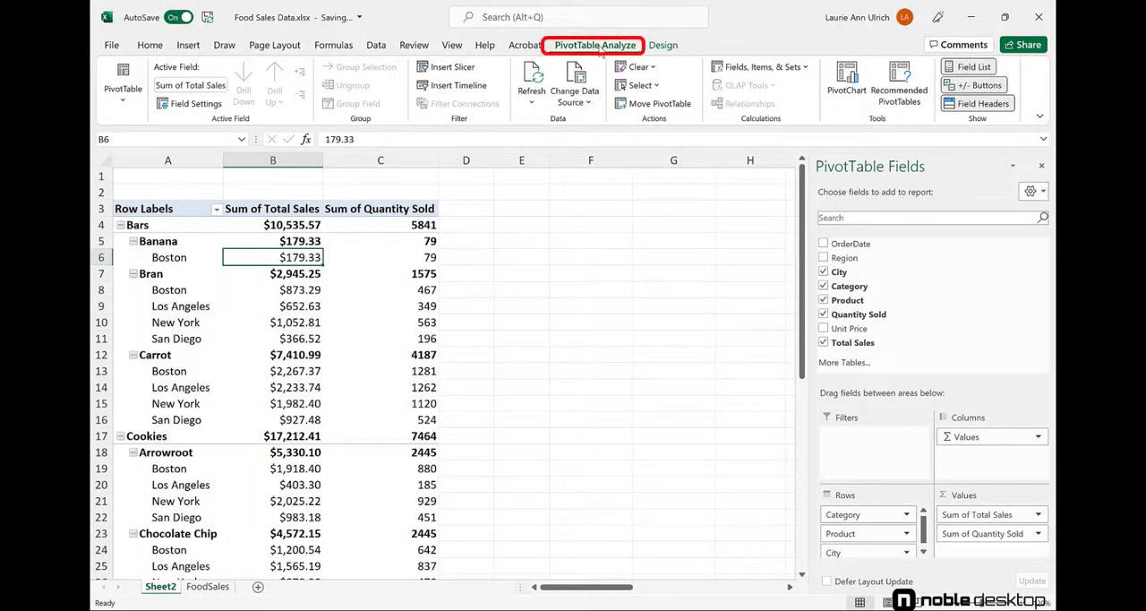
left_click(535, 101)
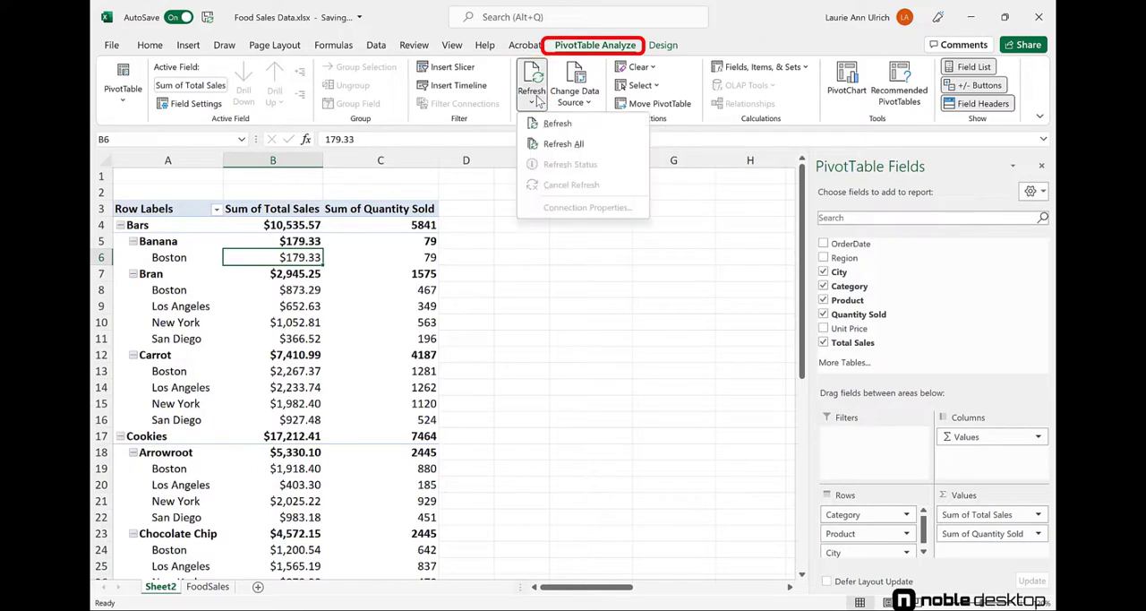
left_click(583, 145)
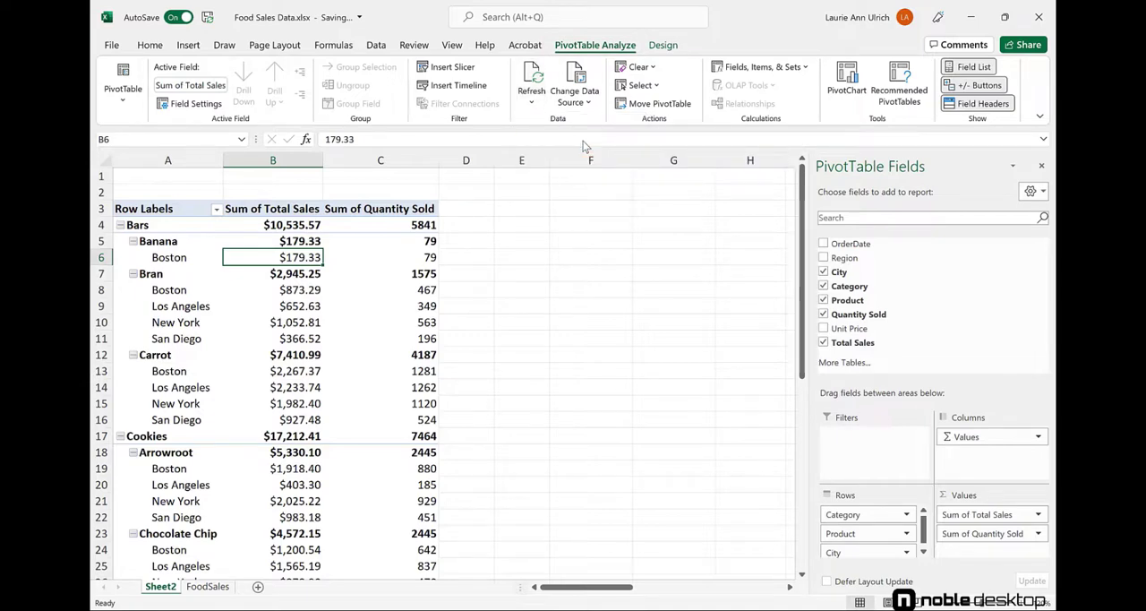